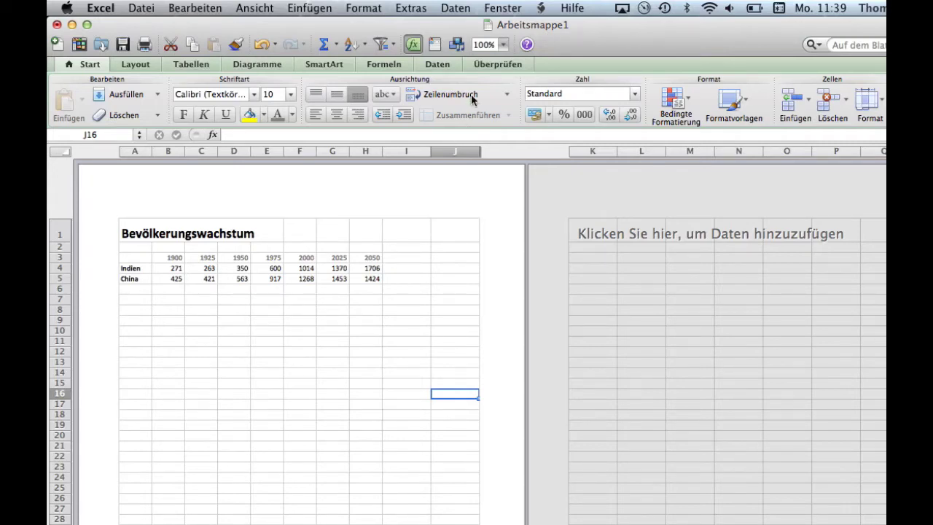
# Step: Set the worksheet zoom to 150% so the Bevölkerungswachstum table is easier to read
pyautogui.click(503, 45)
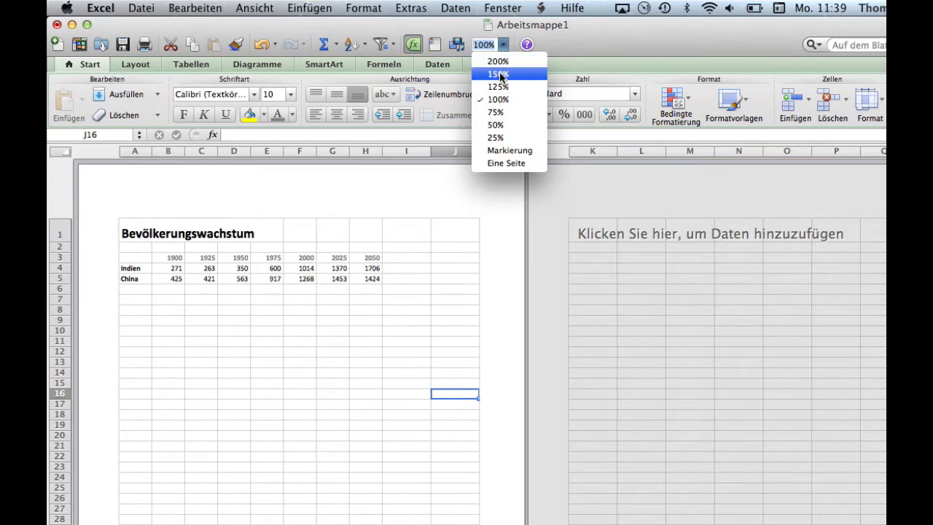
pyautogui.click(500, 74)
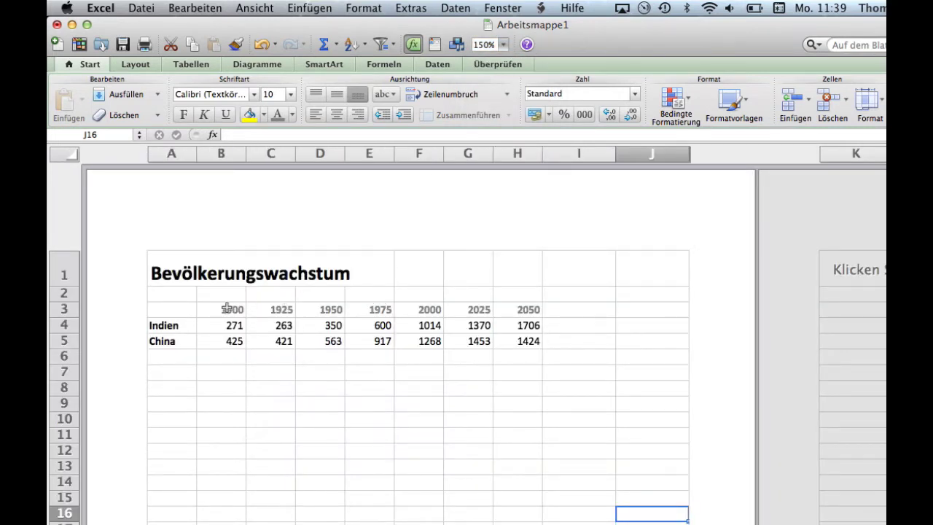
# Step: Select the population data A3:H5 and open the Linien chart gallery on the Diagramme tab
pyautogui.moveTo(185, 311); pyautogui.dragTo(531, 338)
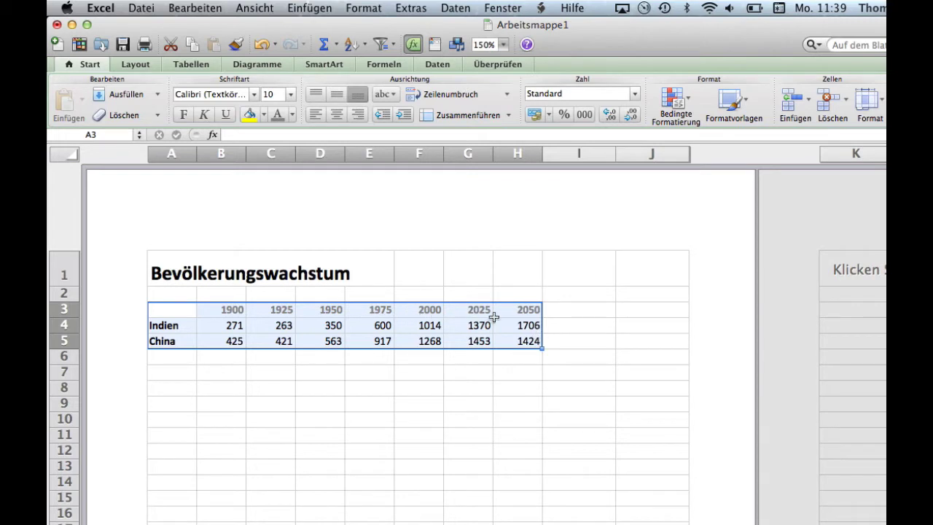
pyautogui.click(246, 63)
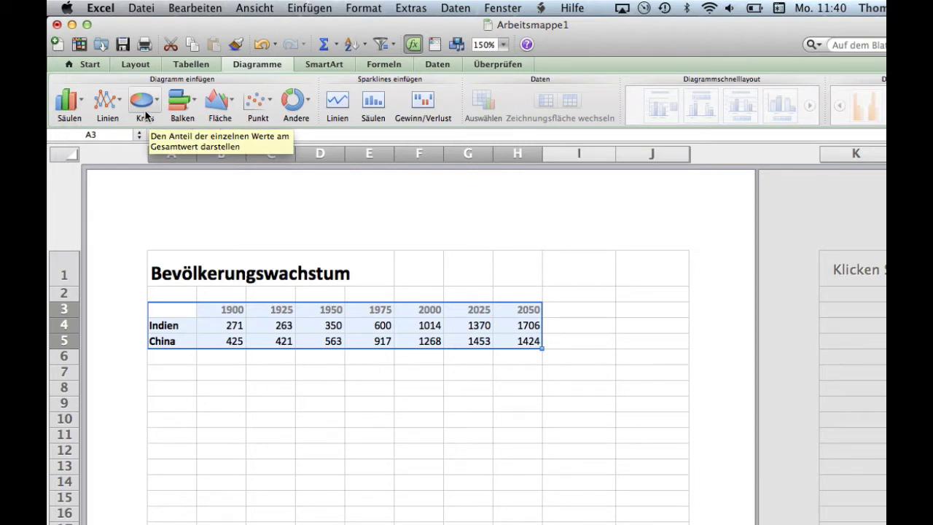
pyautogui.click(118, 106)
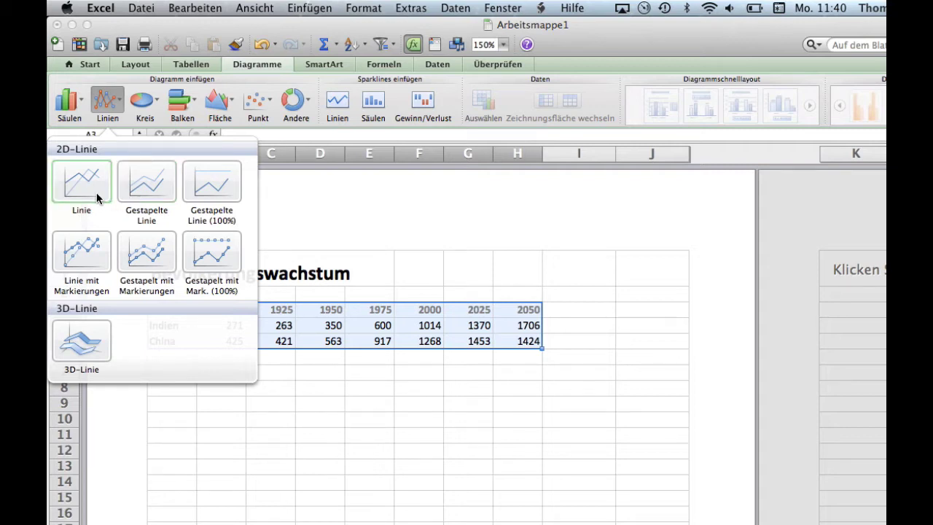
# Step: Insert a 2D line chart of the Indien and China figures and drag it beneath the table
pyautogui.click(97, 198)
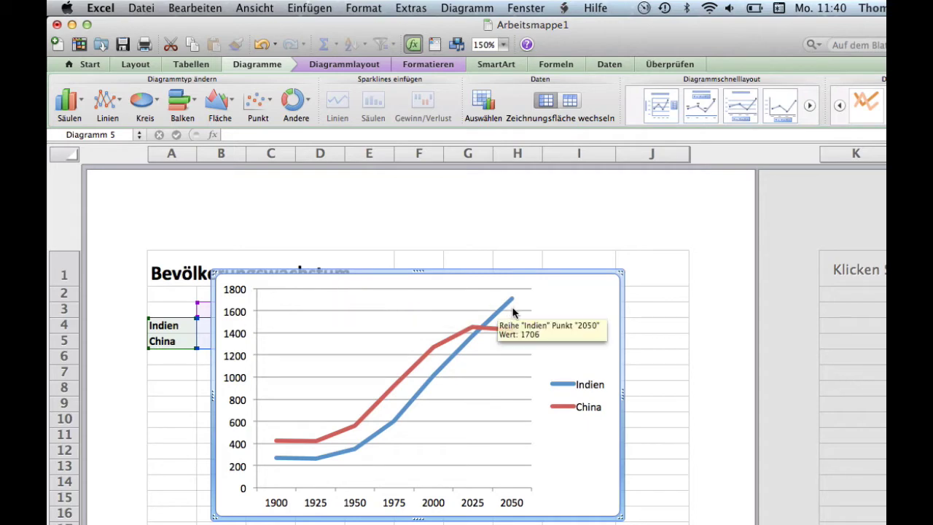
pyautogui.scroll(-3, 532, 308)
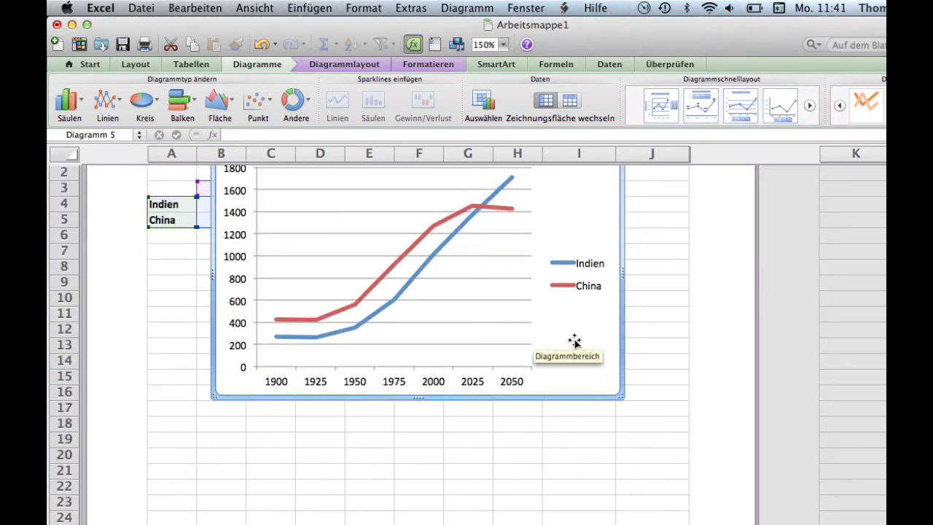
pyautogui.moveTo(587, 343)
pyautogui.mouseDown()
pyautogui.moveTo(587, 423)
pyautogui.moveTo(559, 434)
pyautogui.mouseUp()
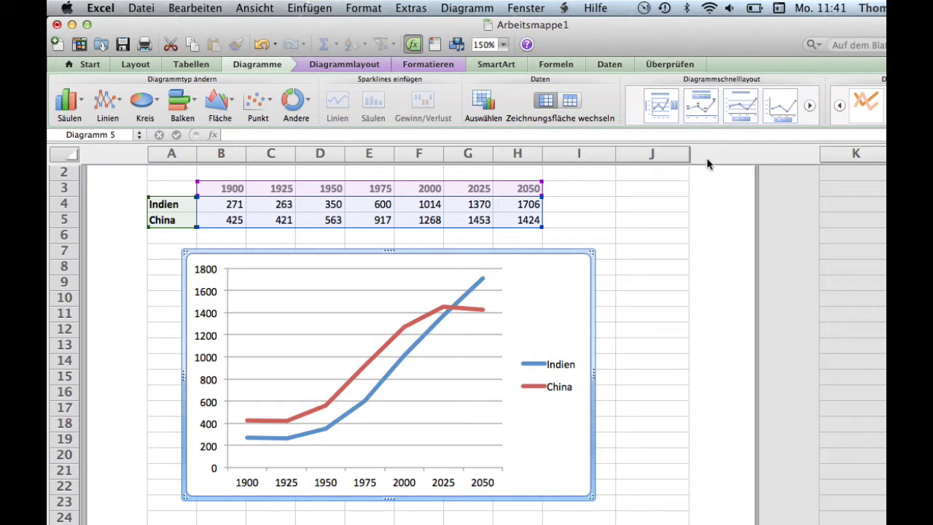
pyautogui.click(722, 129)
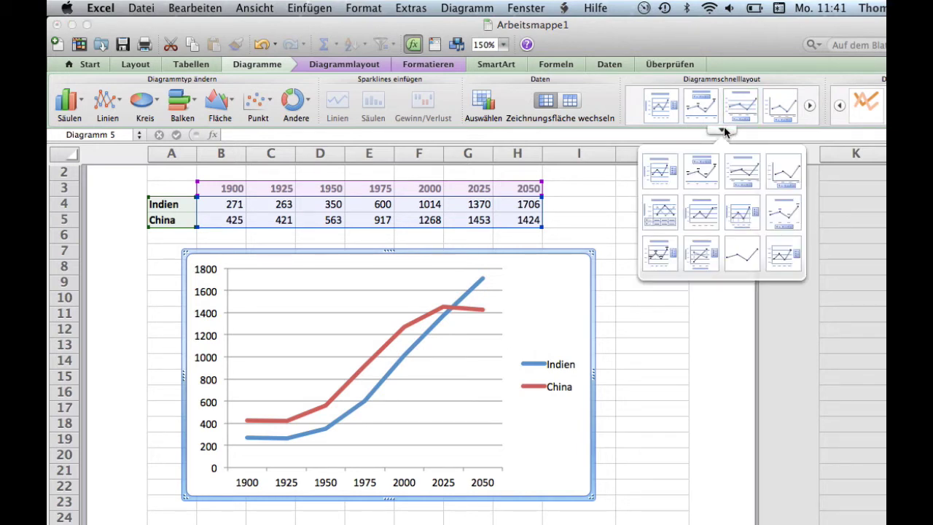
pyautogui.click(772, 218)
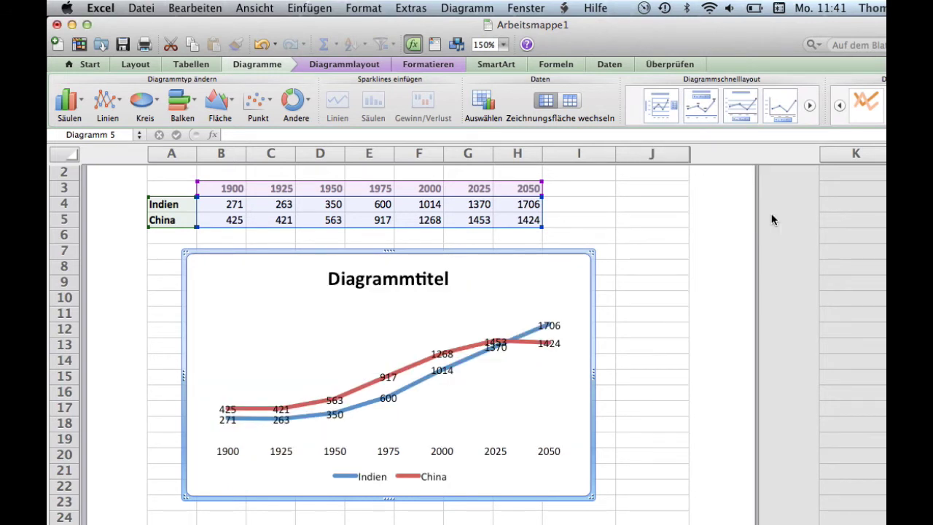
pyautogui.click(261, 44)
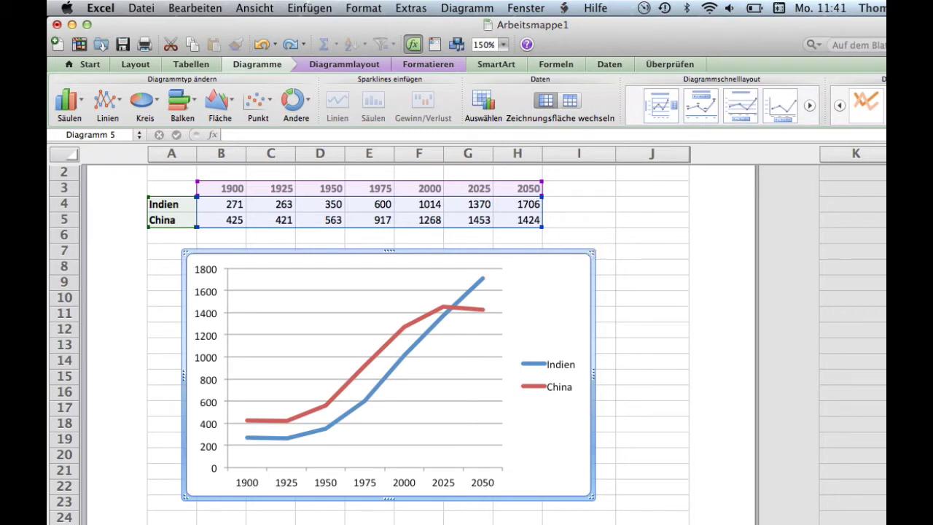
pyautogui.click(866, 116)
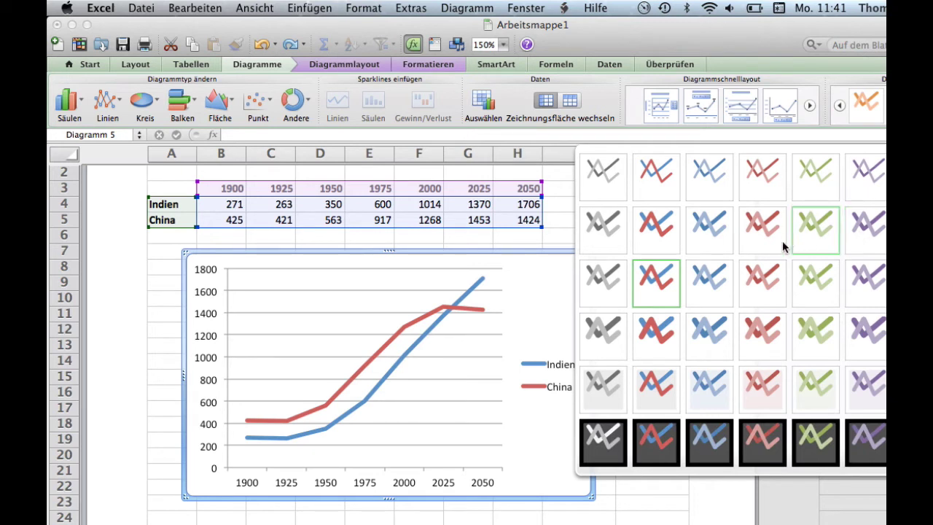
pyautogui.press('Escape')
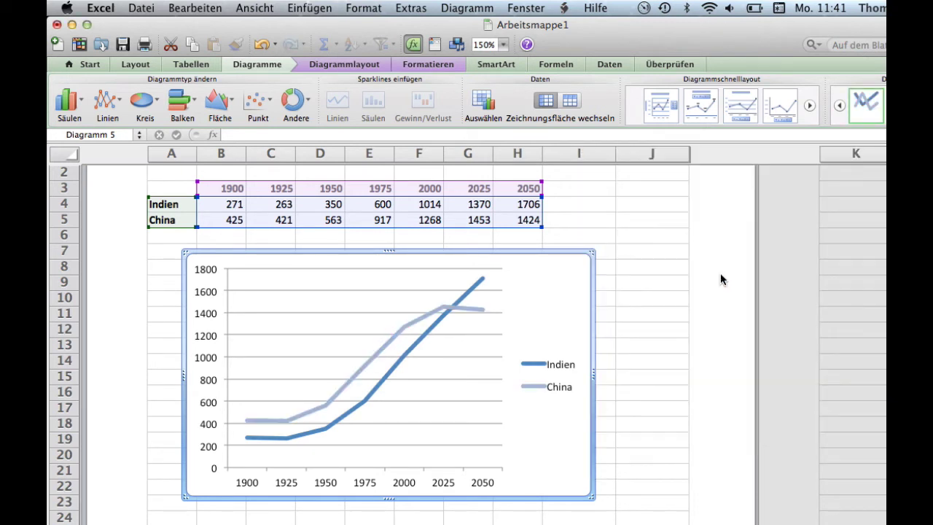
pyautogui.press('super+z')
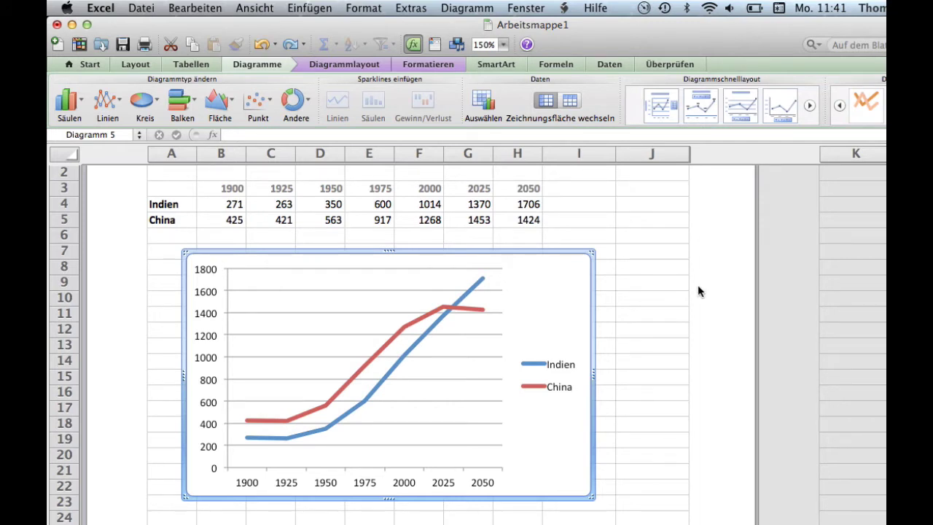
pyautogui.click(543, 369)
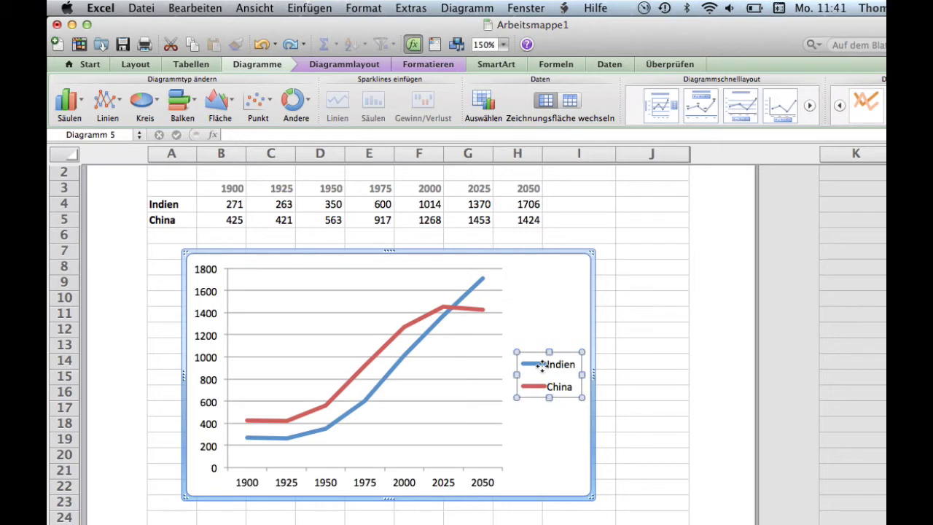
pyautogui.doubleClick(544, 365)
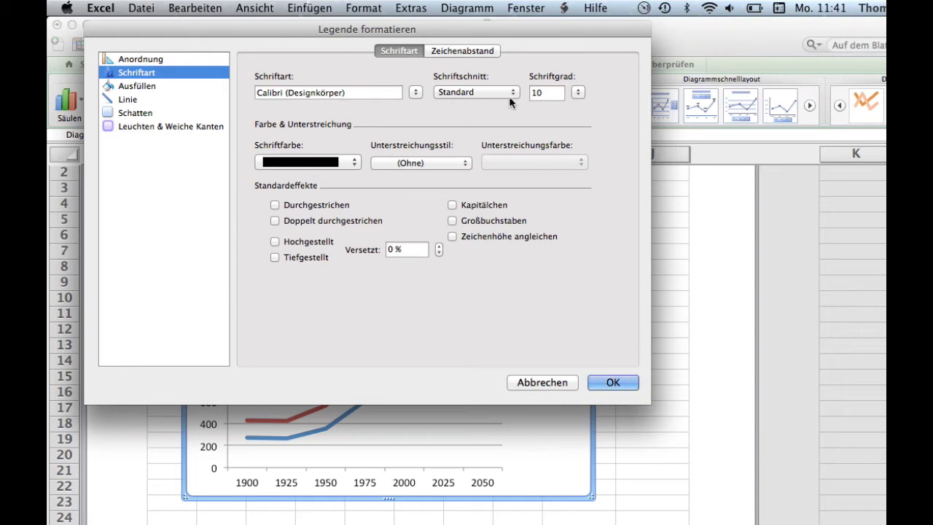
pyautogui.click(168, 59)
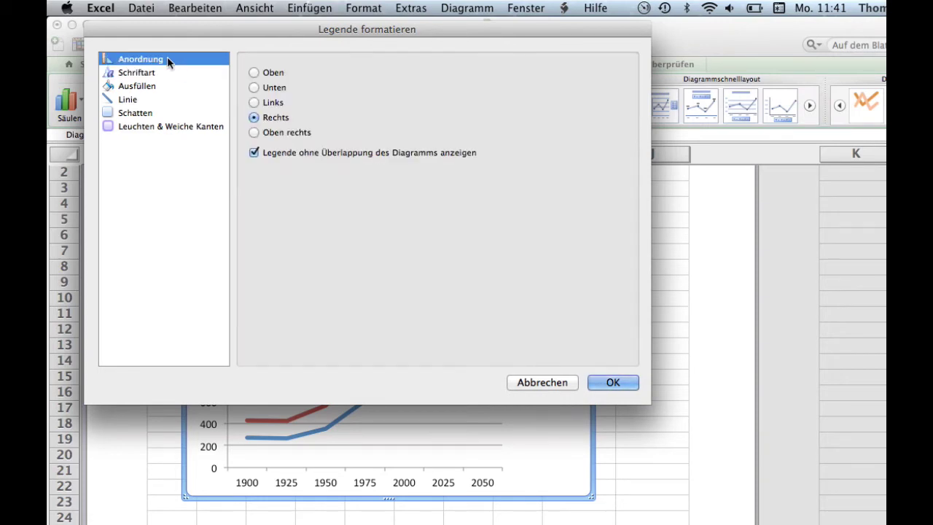
pyautogui.click(254, 88)
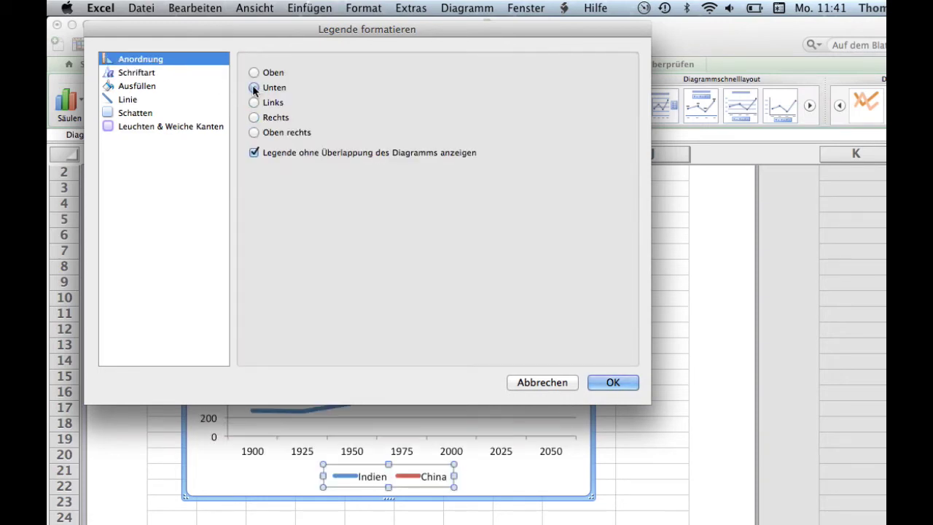
pyautogui.click(252, 72)
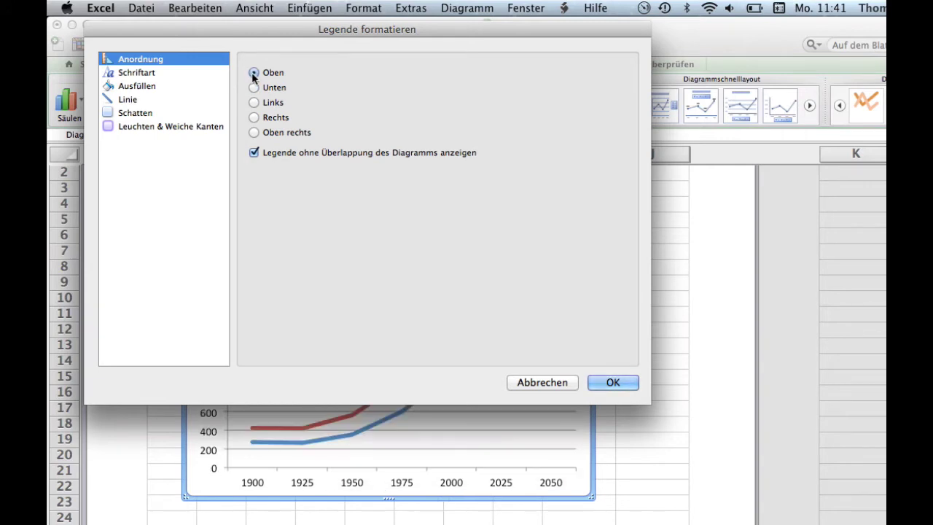
pyautogui.click(254, 117)
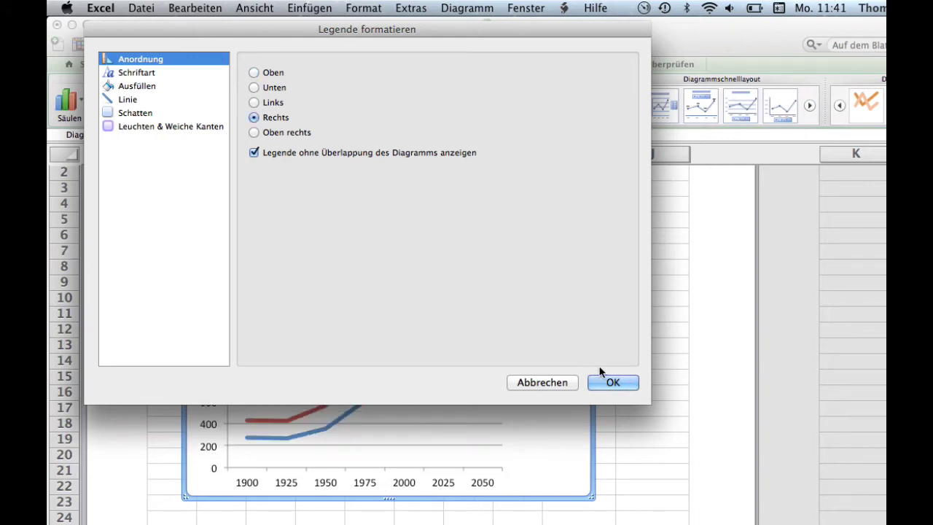
pyautogui.click(616, 382)
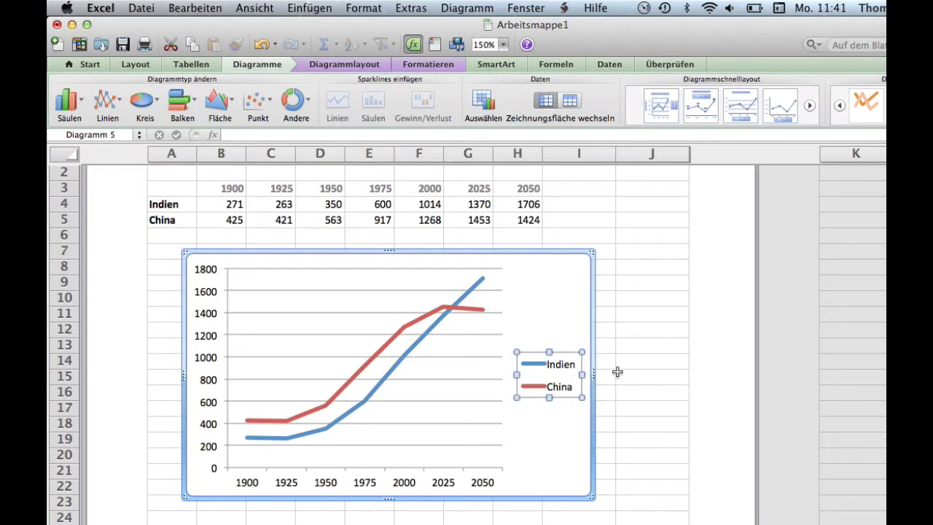
# Step: Open Format Chart Area and switch the chart area fill to a linear gradient
pyautogui.click(584, 319)
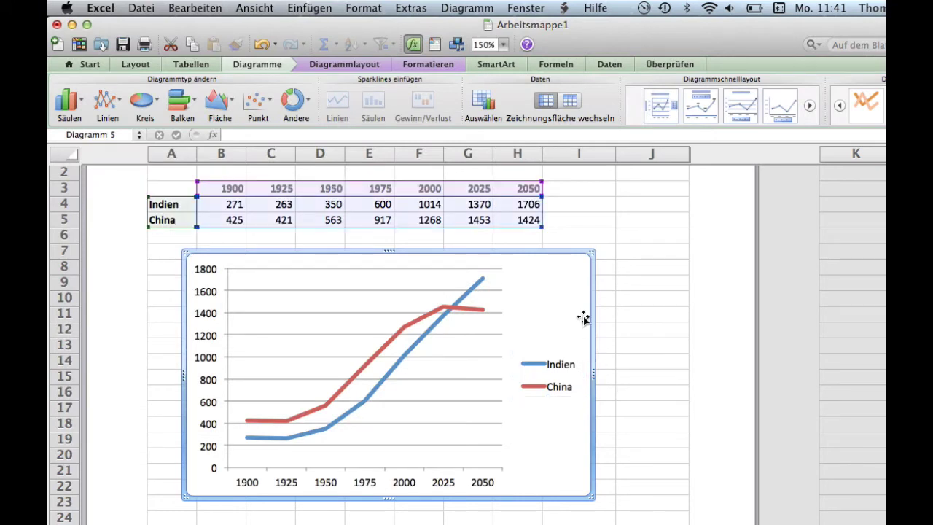
pyautogui.doubleClick(583, 319)
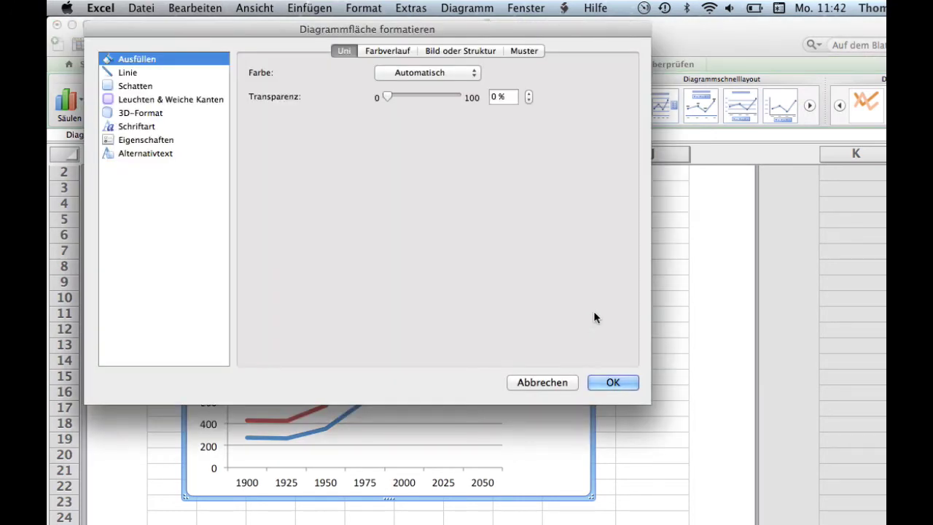
pyautogui.click(387, 51)
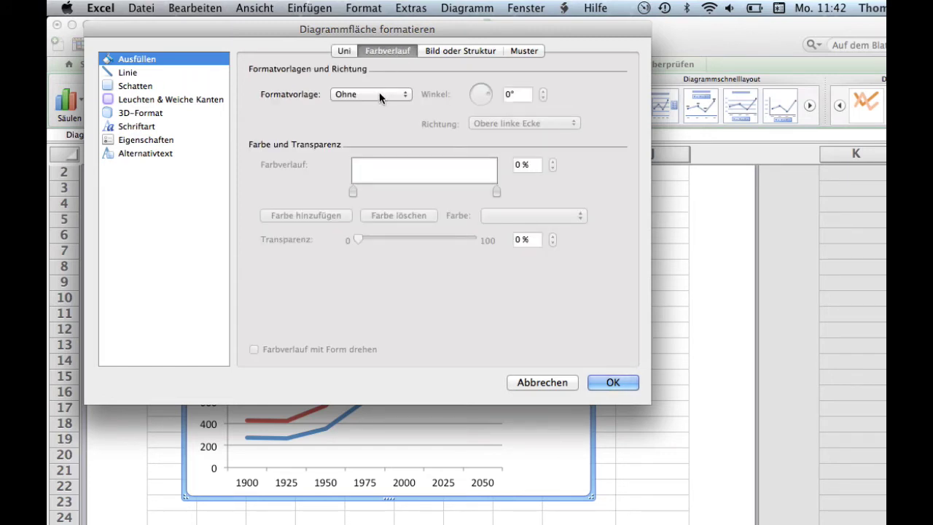
pyautogui.click(379, 95)
pyautogui.click(379, 107)
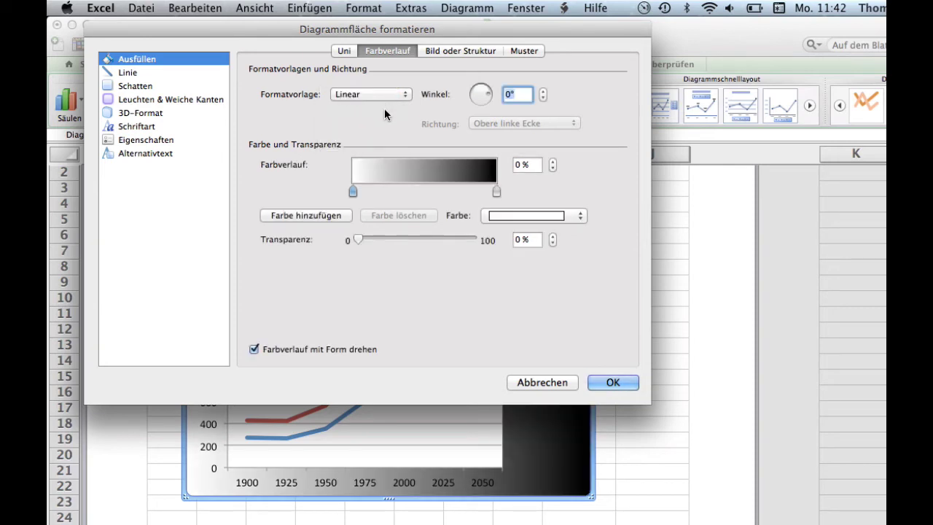
# Step: Colour the gradient stops pale blue and blue at 270° and apply the fill
pyautogui.click(352, 191)
pyautogui.click(499, 215)
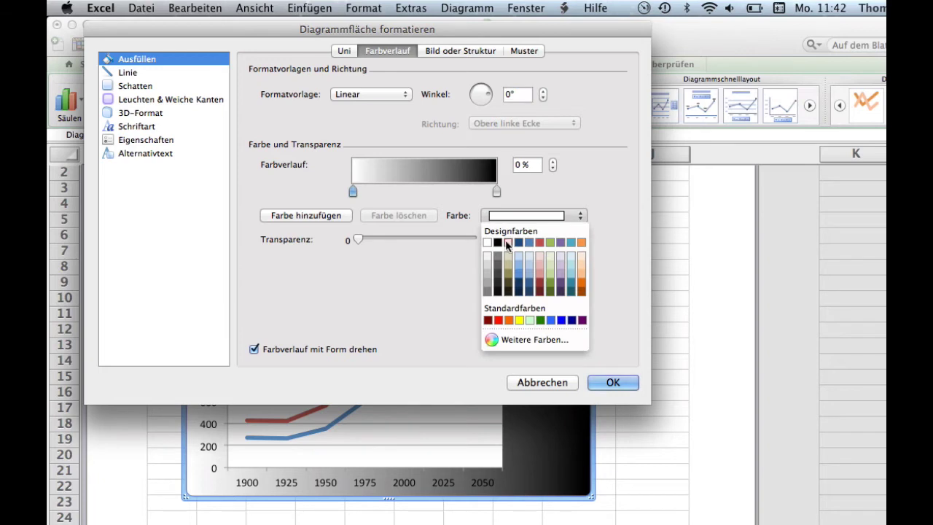
pyautogui.click(517, 256)
pyautogui.click(497, 191)
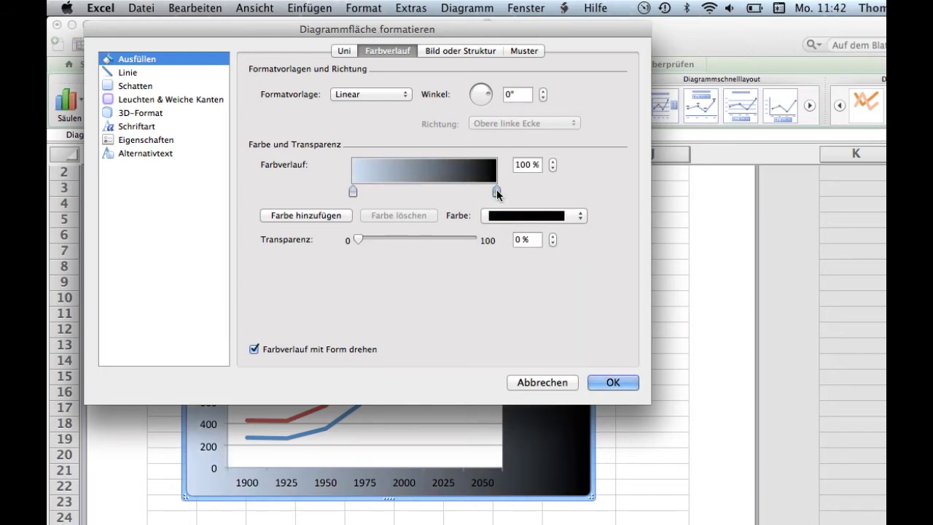
pyautogui.click(526, 216)
pyautogui.click(519, 276)
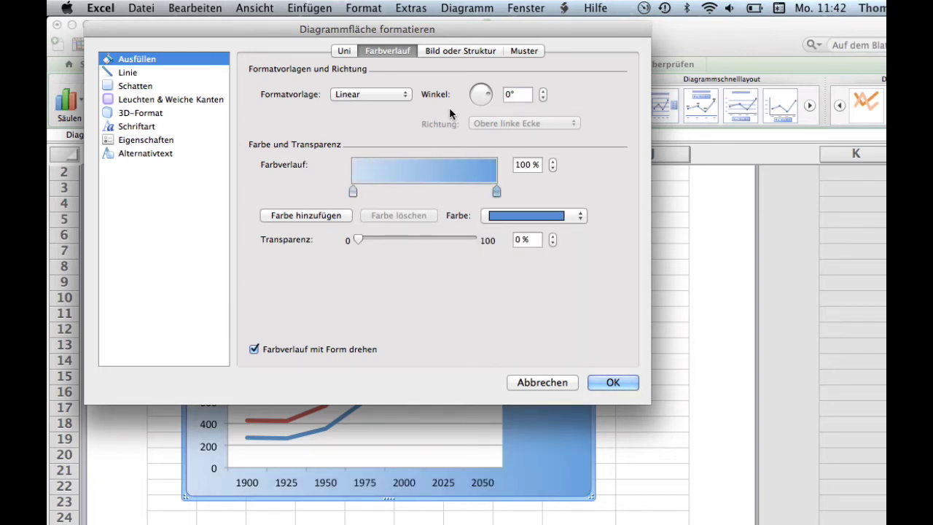
pyautogui.click(481, 100)
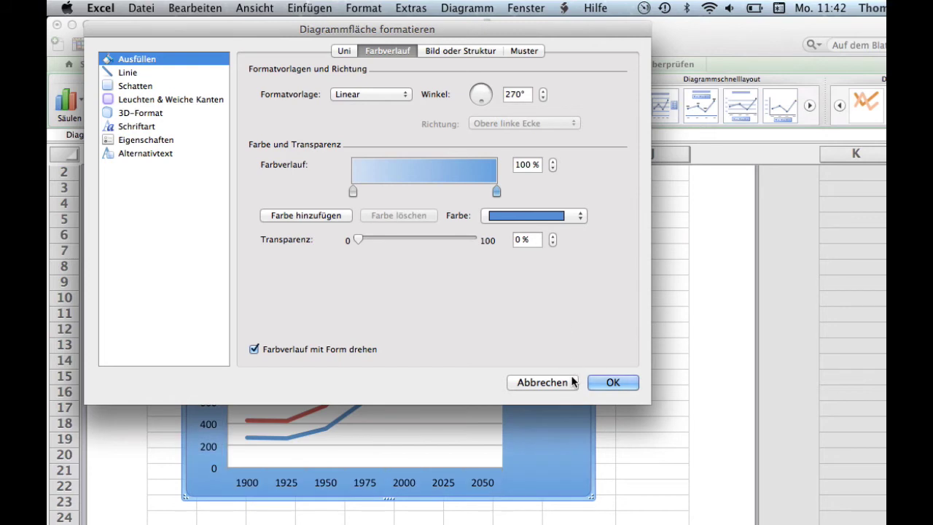
pyautogui.click(614, 385)
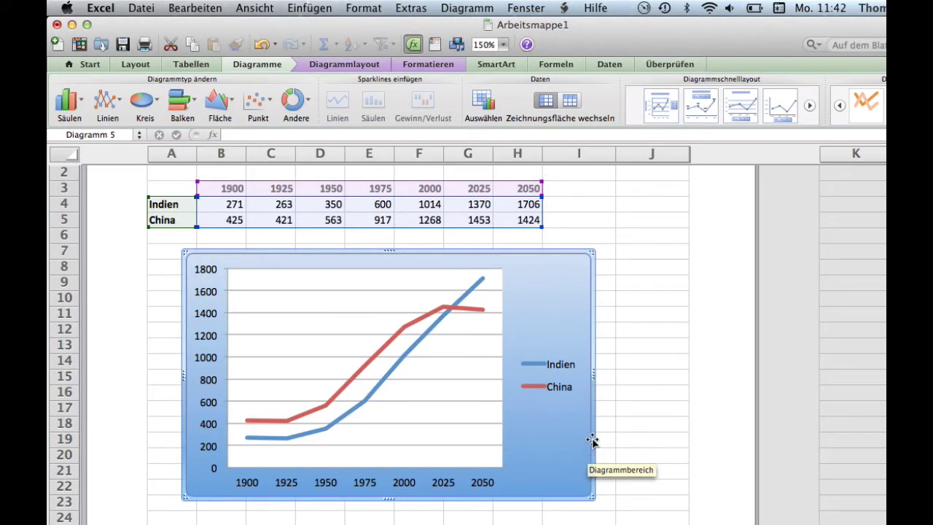
pyautogui.click(364, 67)
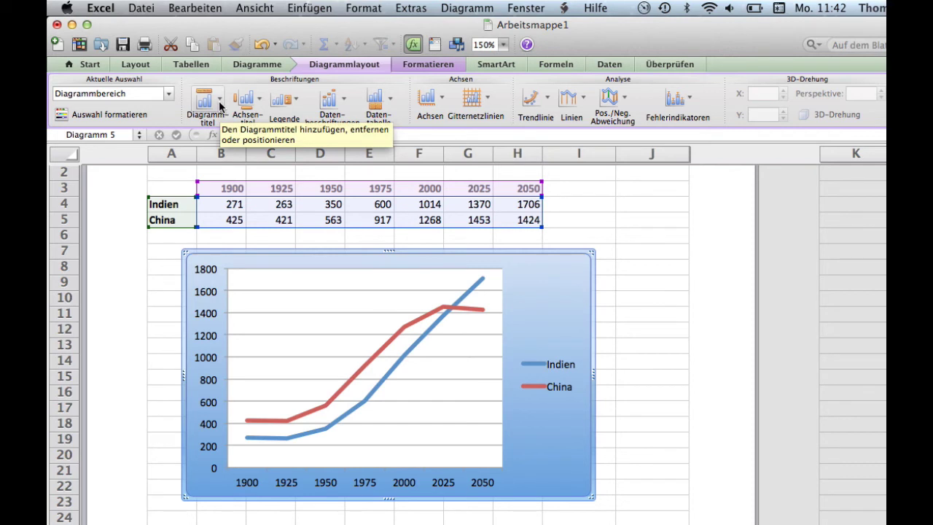
# Step: Add the chart title 'Bevölkerungswachstum' above the chart
pyautogui.click(220, 106)
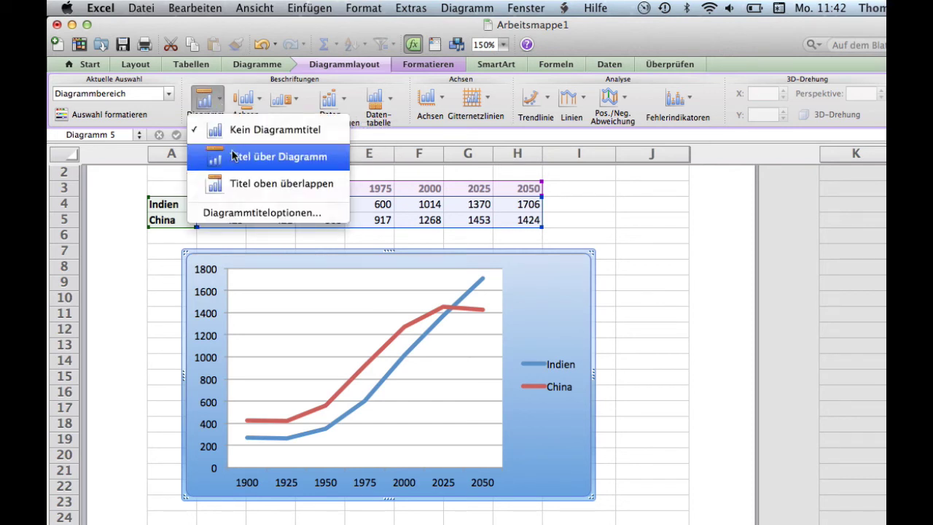
pyautogui.click(278, 157)
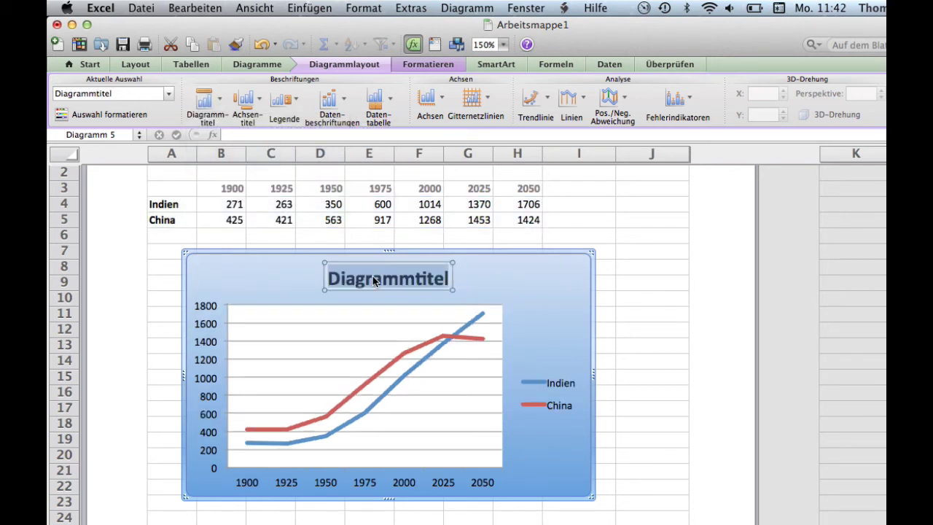
pyautogui.write('Bev')
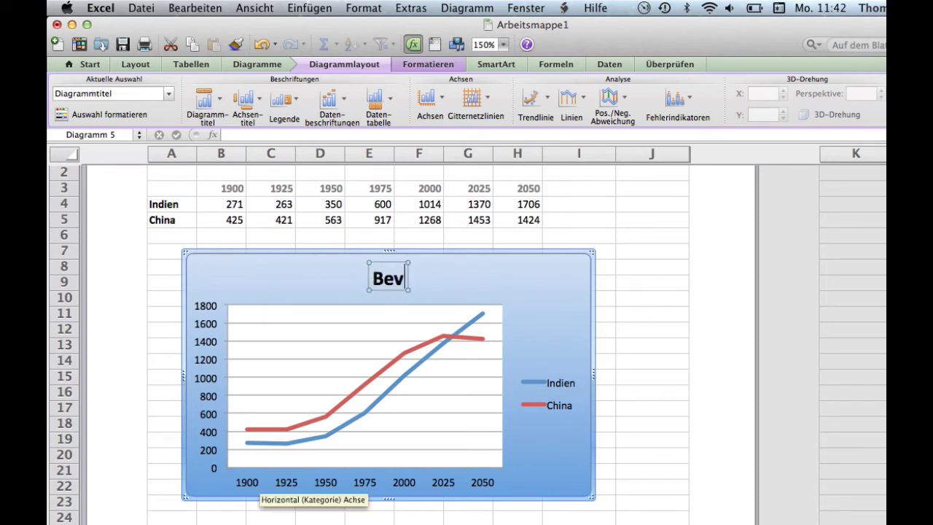
pyautogui.write('ök')
pyautogui.press('BackSpace')
pyautogui.write('l')
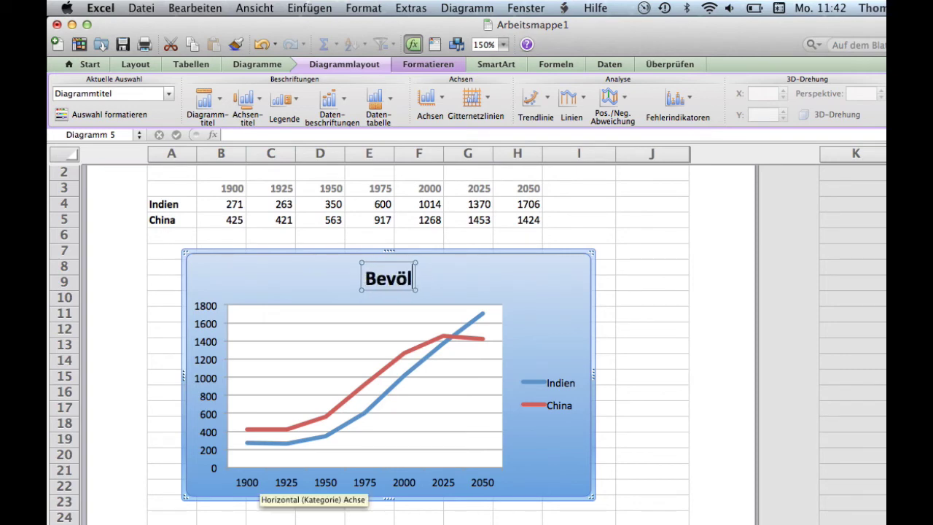
pyautogui.write('kerungswachstum')
pyautogui.press('Return')
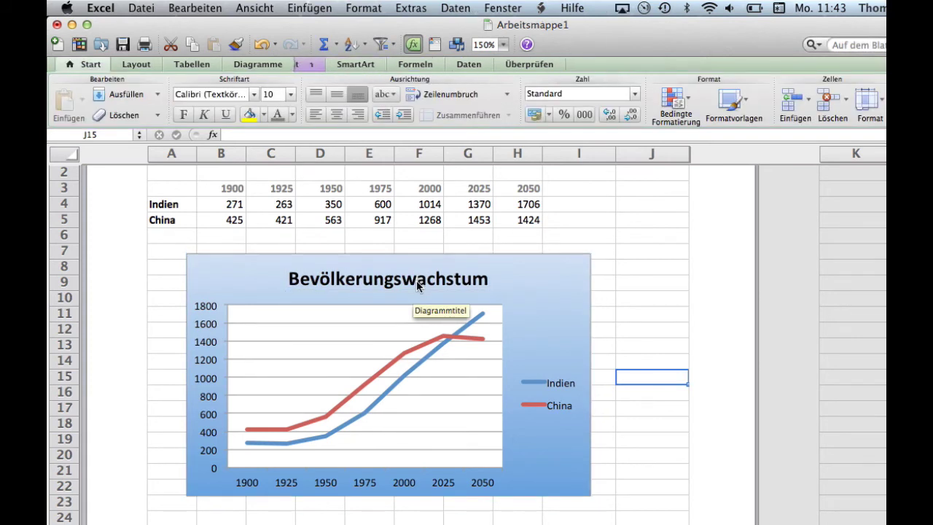
# Step: Move the title to the chart's top-left and lower the plot area's top edge slightly
pyautogui.click(416, 288)
pyautogui.moveTo(416, 289); pyautogui.dragTo(316, 288)
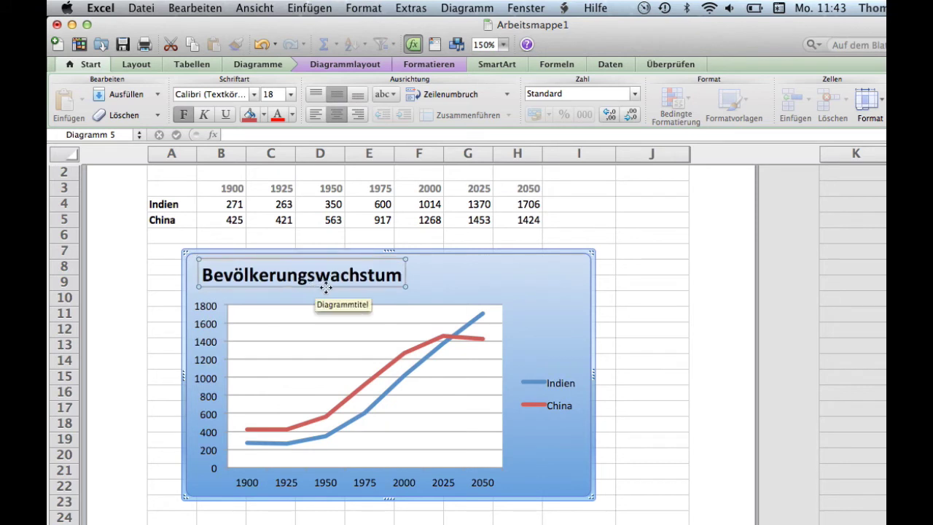
pyautogui.click(367, 311)
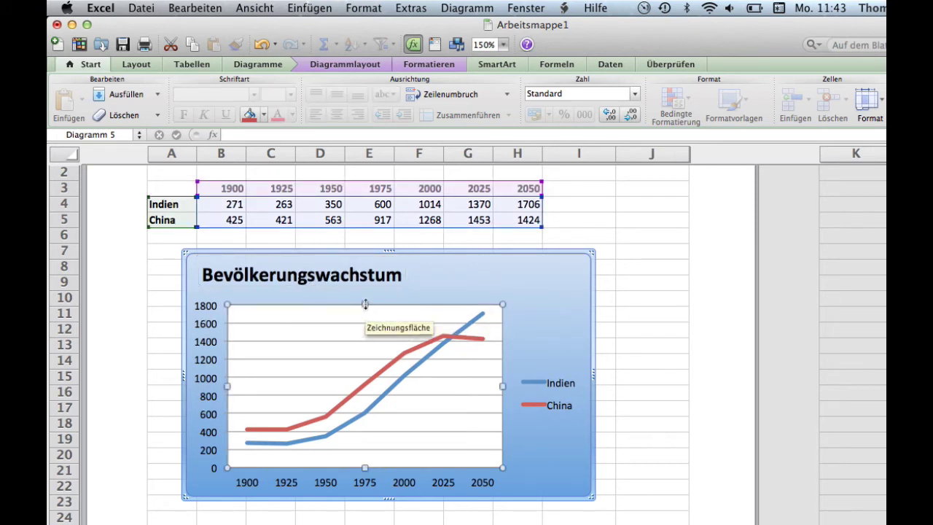
pyautogui.moveTo(365, 304); pyautogui.dragTo(366, 304)
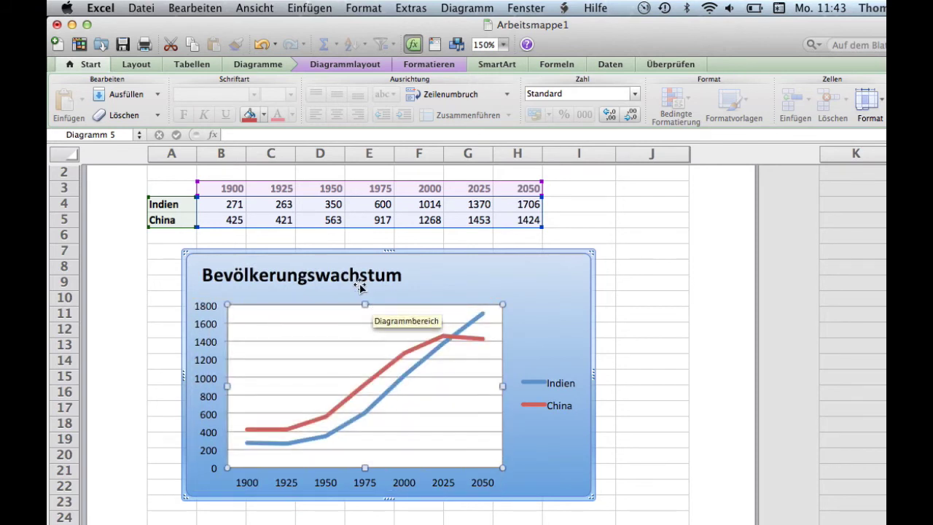
pyautogui.click(330, 63)
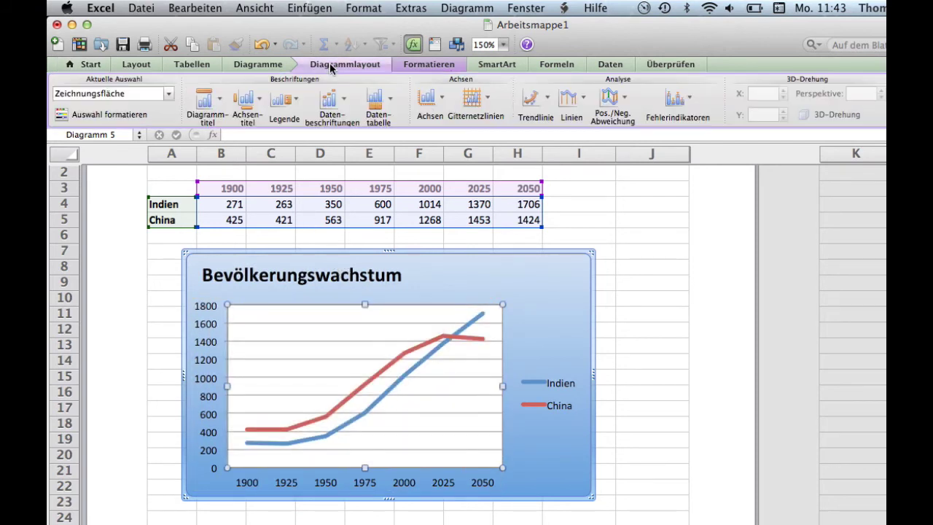
# Step: Add a rotated vertical axis title reading 'Bevölkerung in Mio'
pyautogui.click(260, 102)
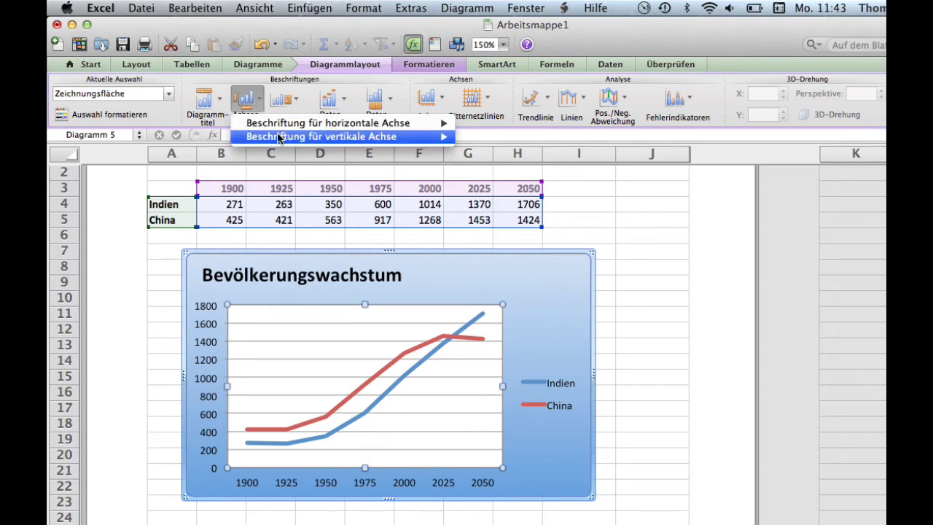
pyautogui.moveTo(281, 137)
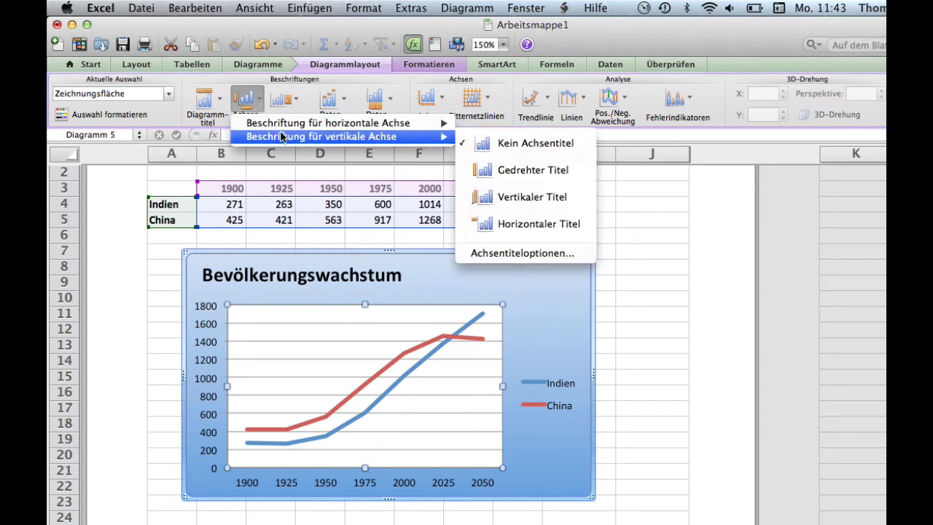
pyautogui.click(495, 173)
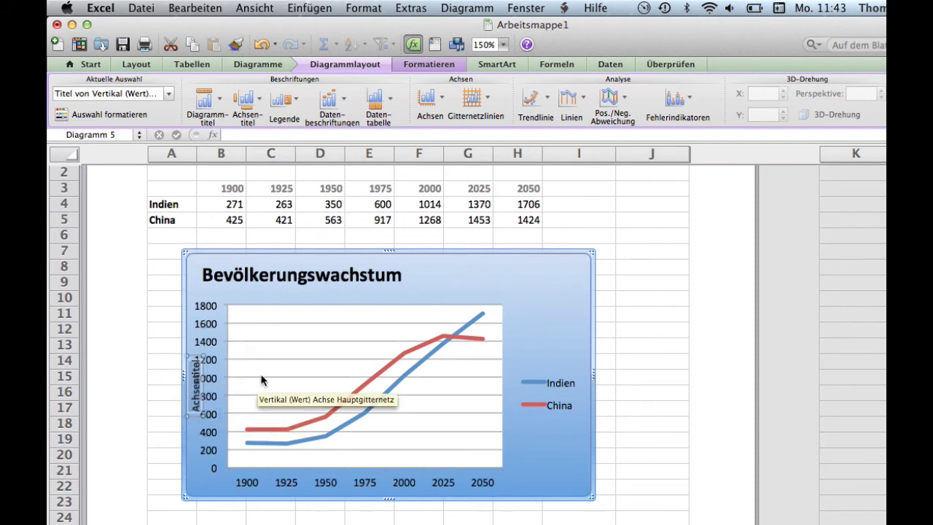
pyautogui.write('Bevölkerung in')
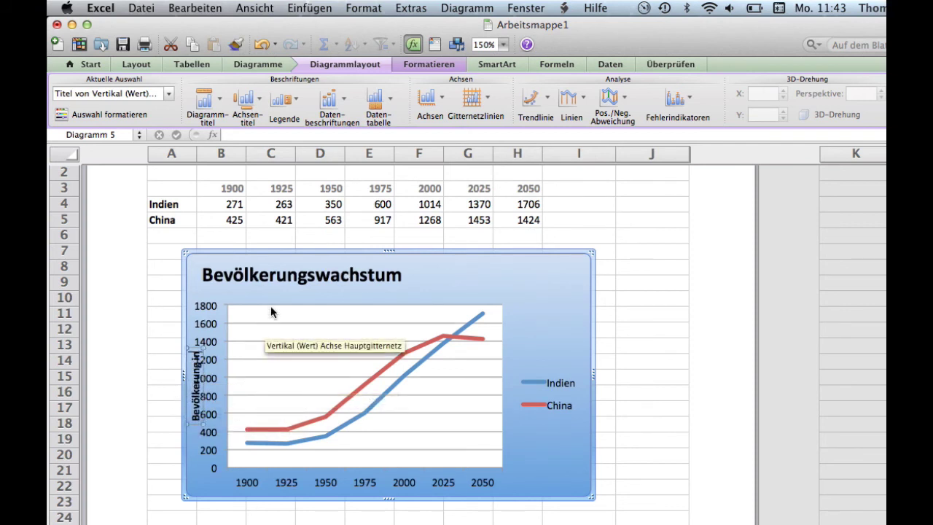
pyautogui.write(' Mio')
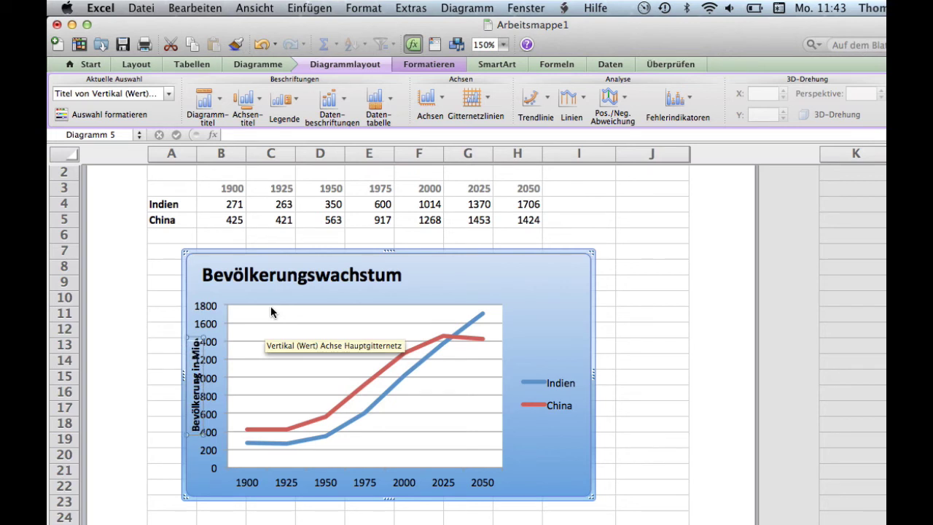
# Step: Narrow the plot area from its left edge so the axis title no longer overlaps
pyautogui.click(291, 323)
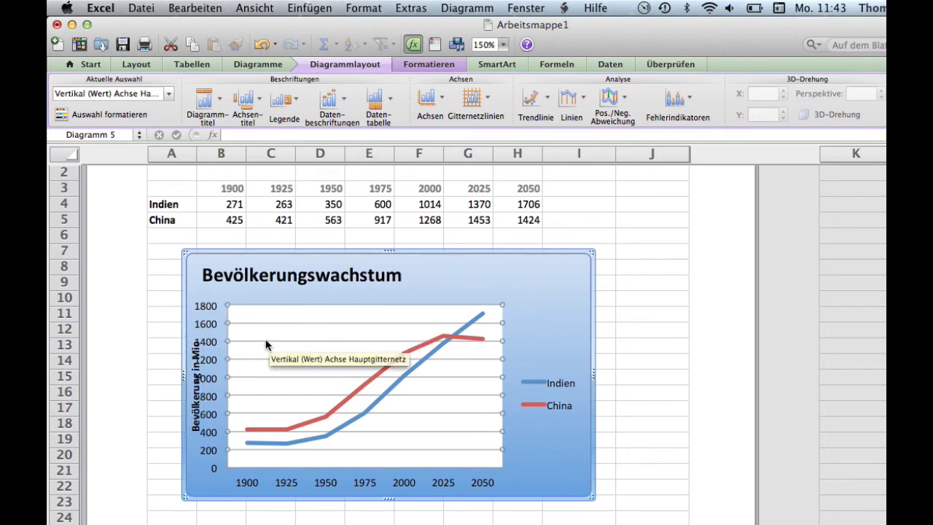
pyautogui.click(241, 373)
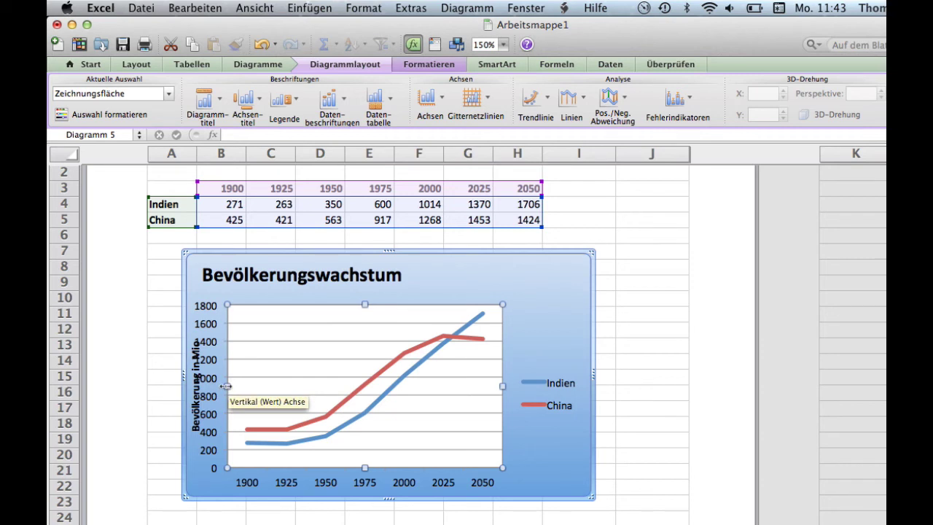
pyautogui.moveTo(226, 387); pyautogui.dragTo(239, 387)
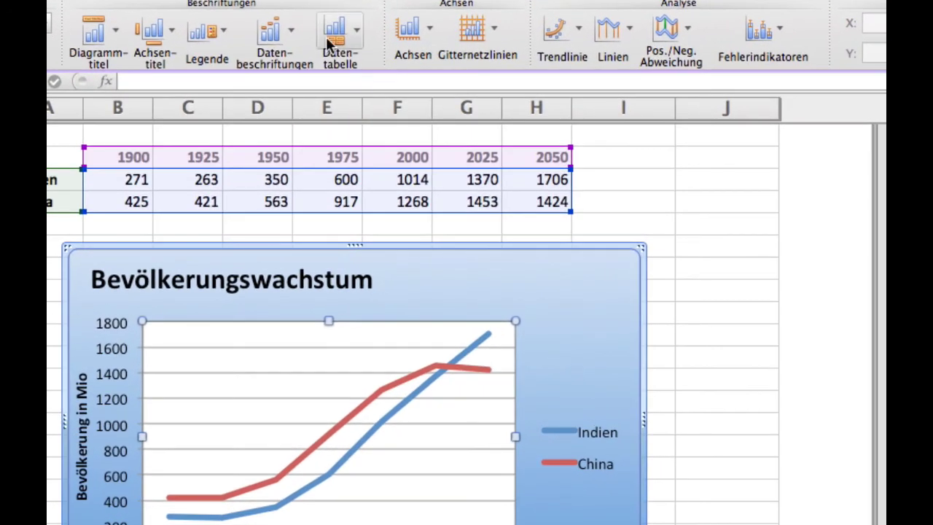
pyautogui.click(292, 33)
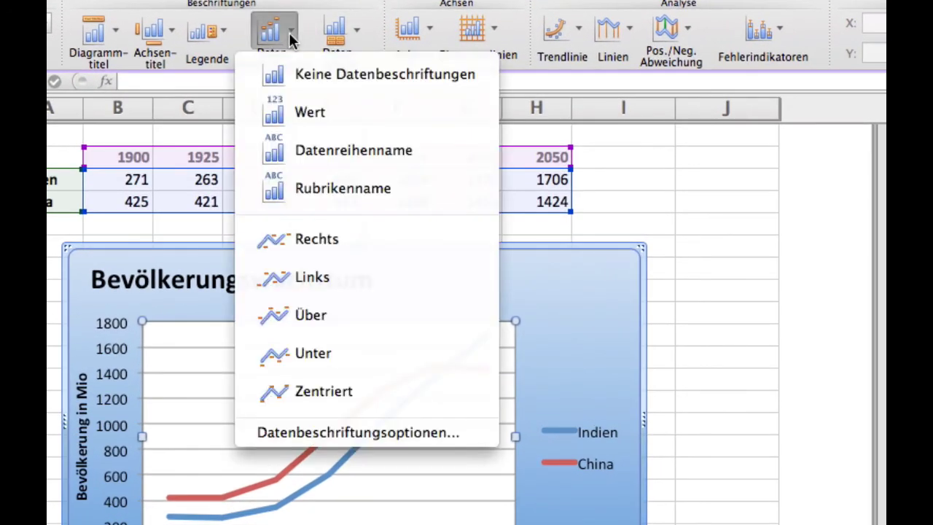
pyautogui.click(289, 115)
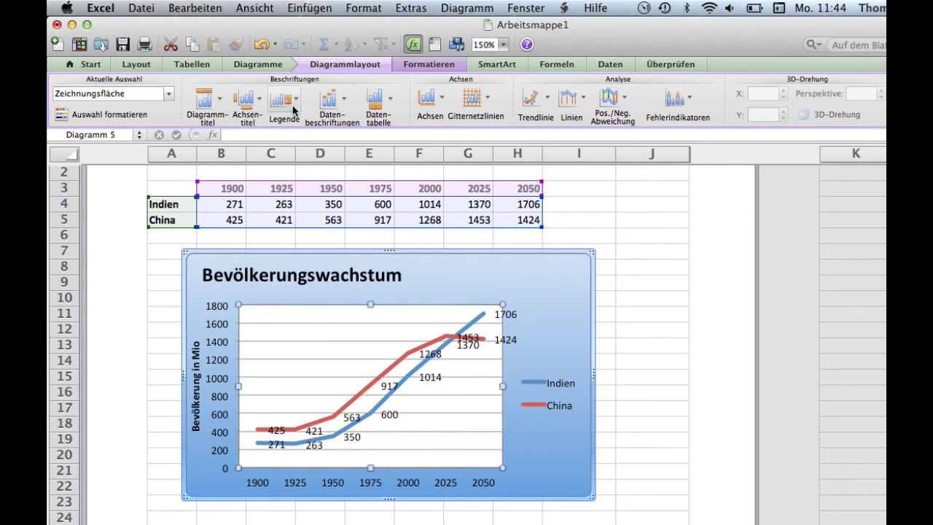
pyautogui.press('super+z')
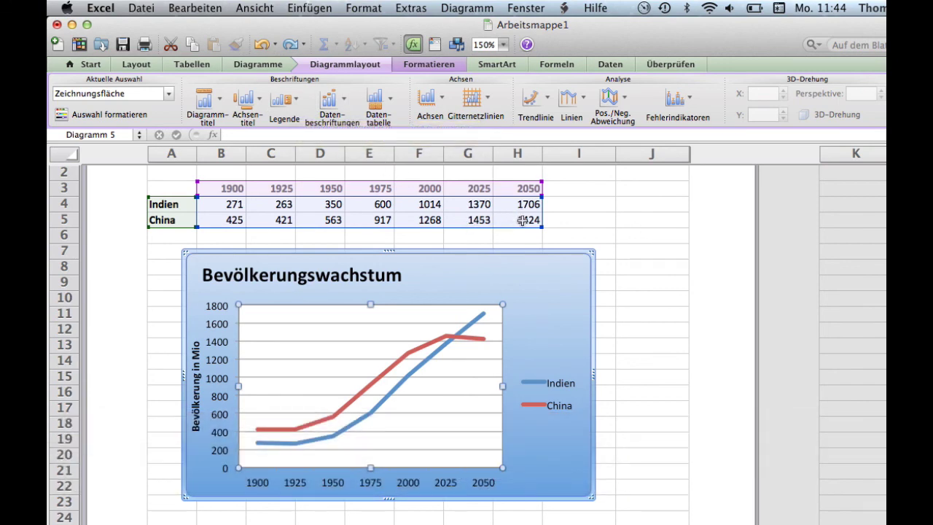
pyautogui.click(485, 221)
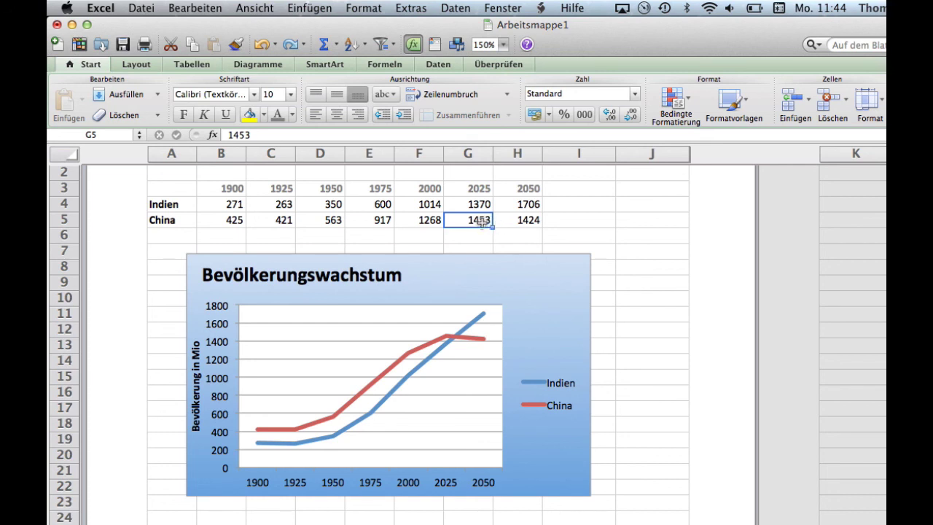
pyautogui.doubleClick(480, 222)
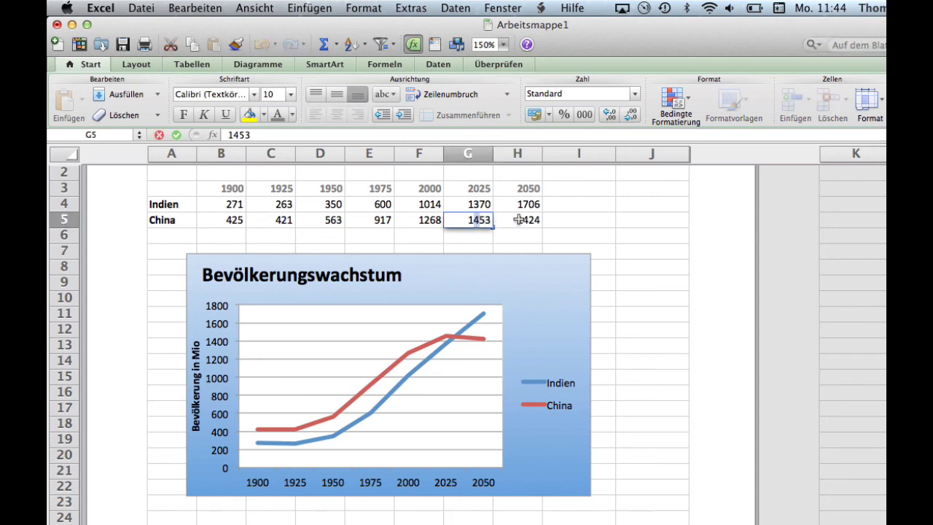
pyautogui.write('7')
pyautogui.click(545, 297)
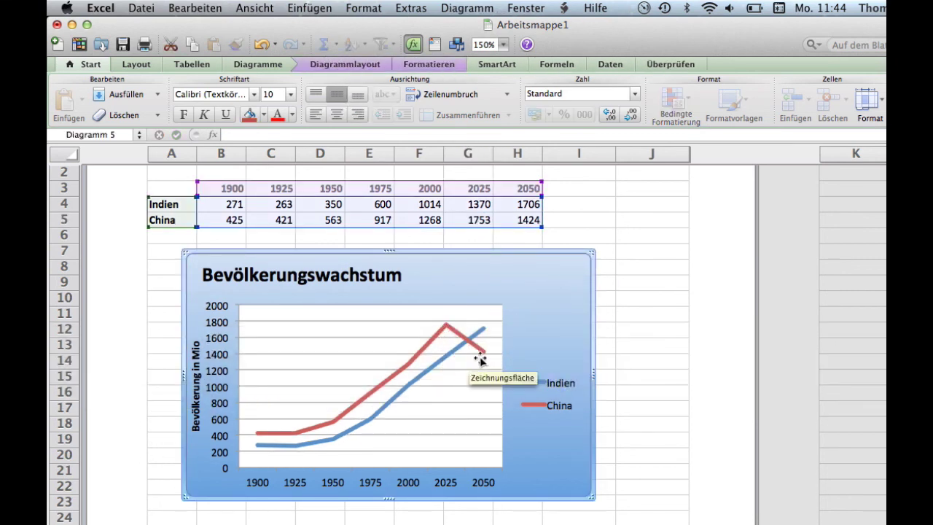
pyautogui.moveTo(451, 331)
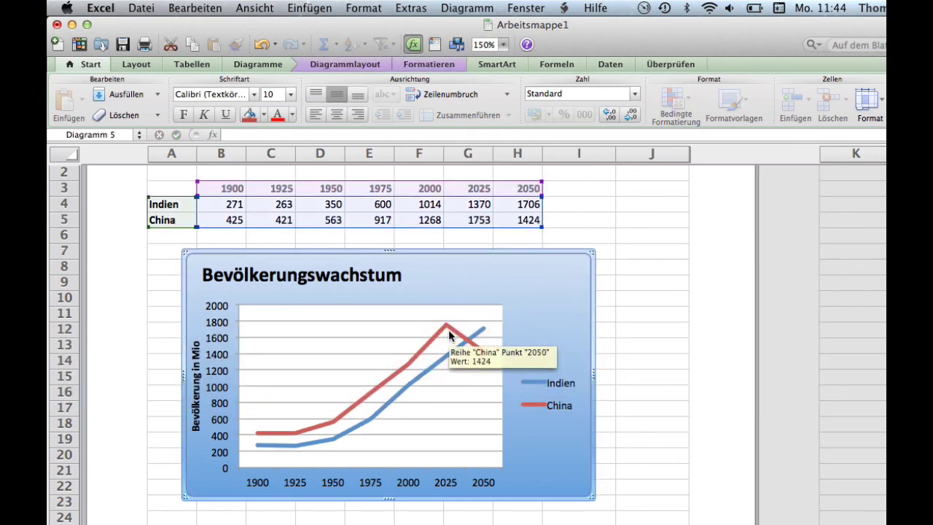
pyautogui.press('super')
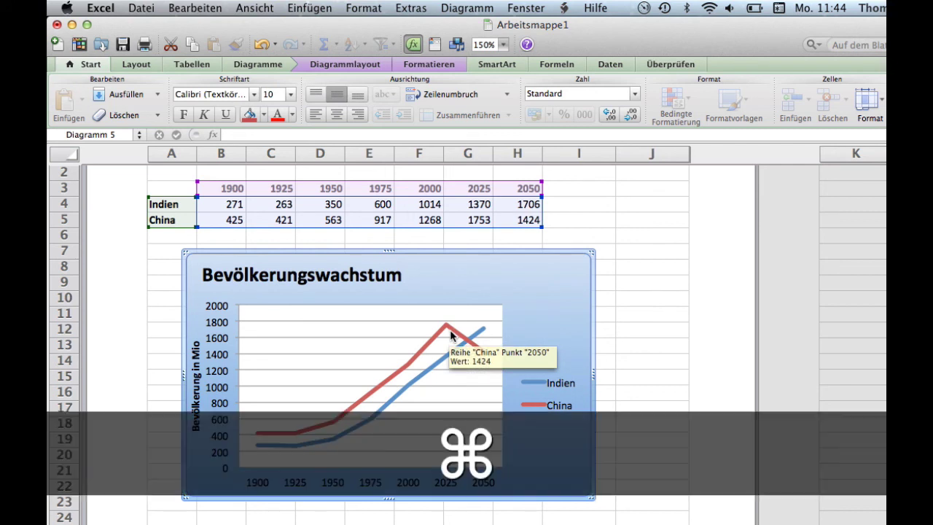
pyautogui.press('super+z')
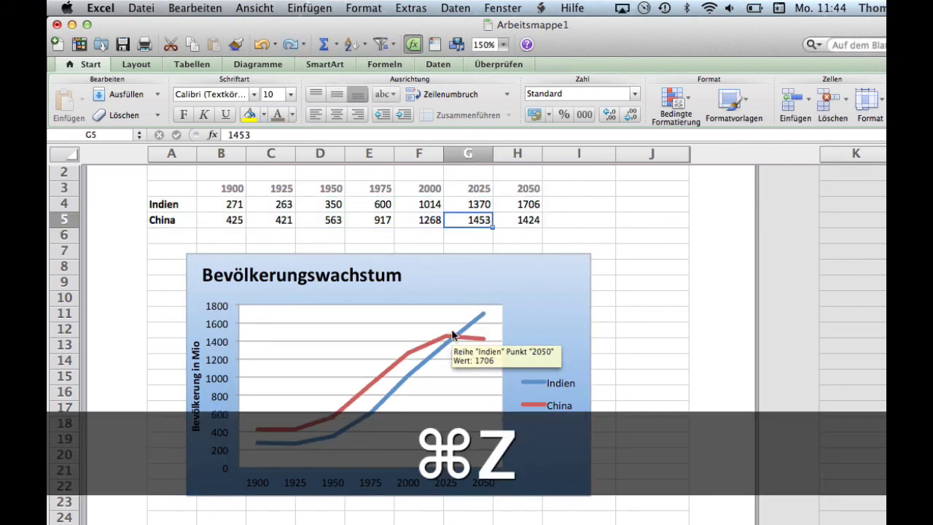